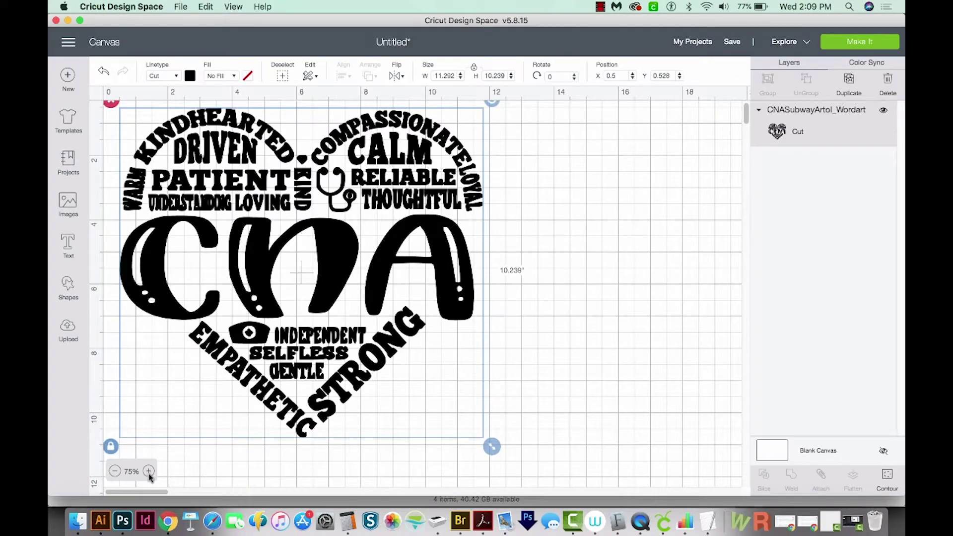
Step: Zoom in to inspect the CNA heart word-art, then delete it to leave the canvas blank
{"action": "left_click", "coordinate": [148, 472]}
{"action": "left_click", "coordinate": [148, 472]}
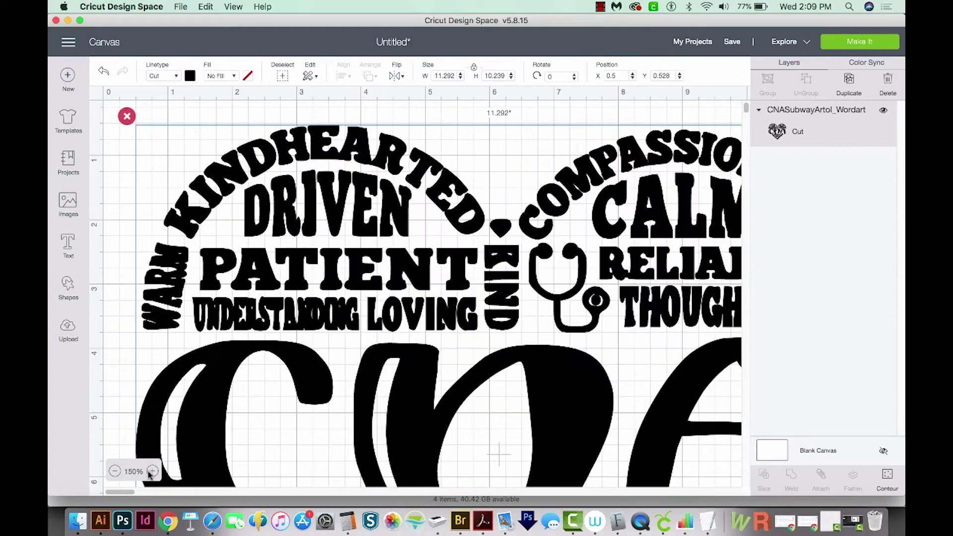
{"action": "left_click", "coordinate": [149, 472]}
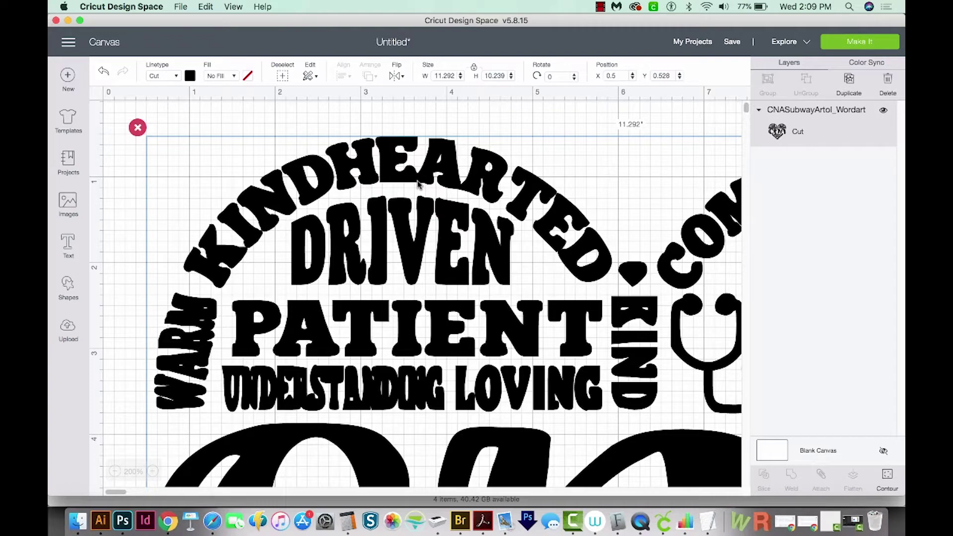
{"action": "left_click", "coordinate": [115, 471]}
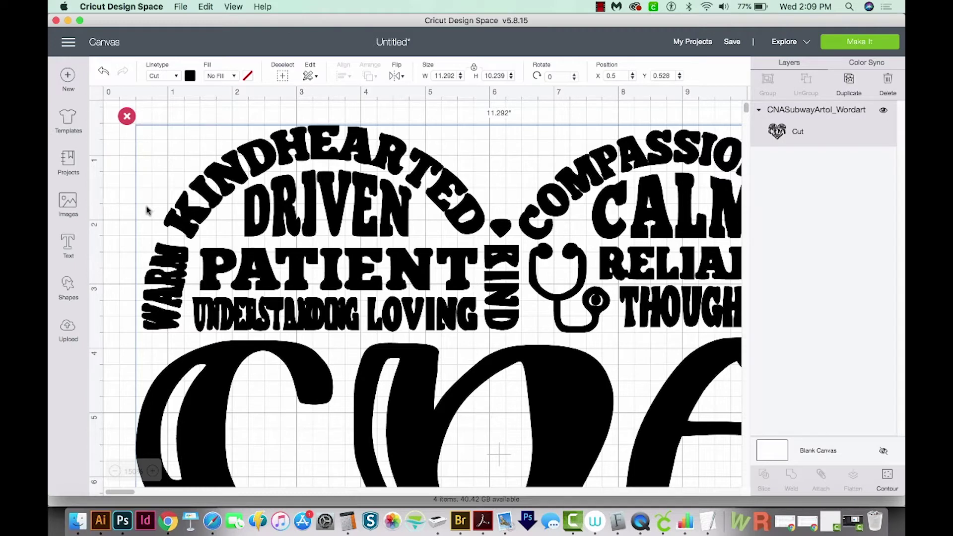
{"action": "key", "text": "Delete"}
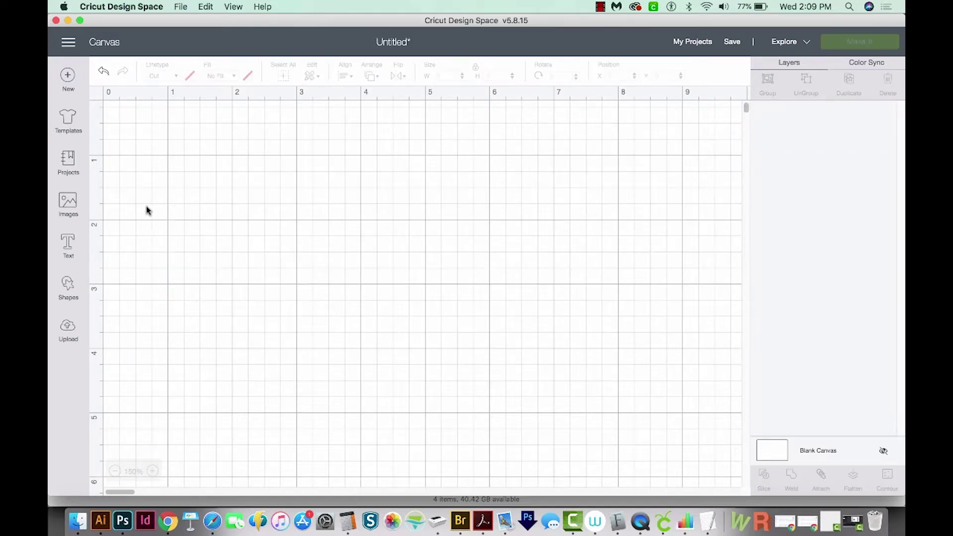
{"action": "left_click", "coordinate": [169, 522]}
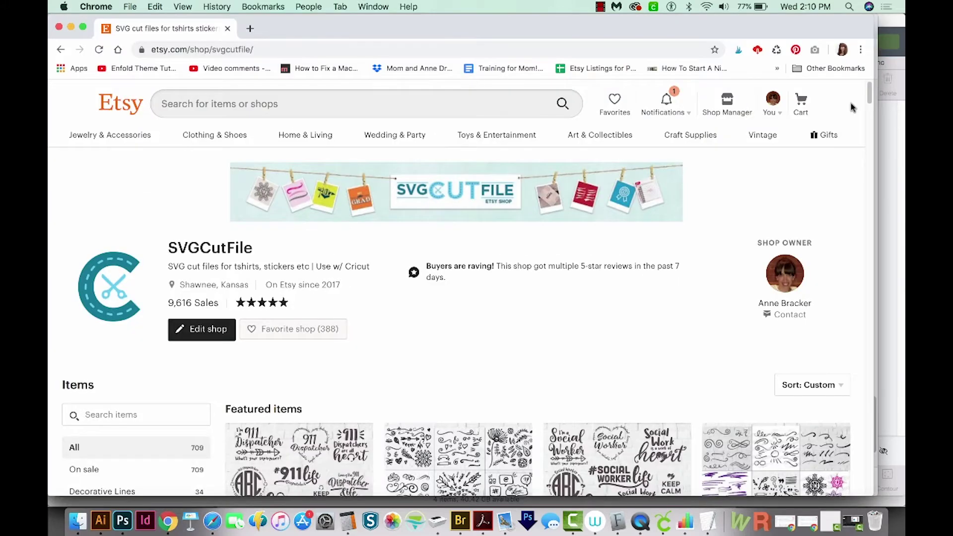
Step: From Etsy's Purchases and reviews, open the Flamingo order's files and download FlamingoJpegs.zip
{"action": "left_click", "coordinate": [775, 103]}
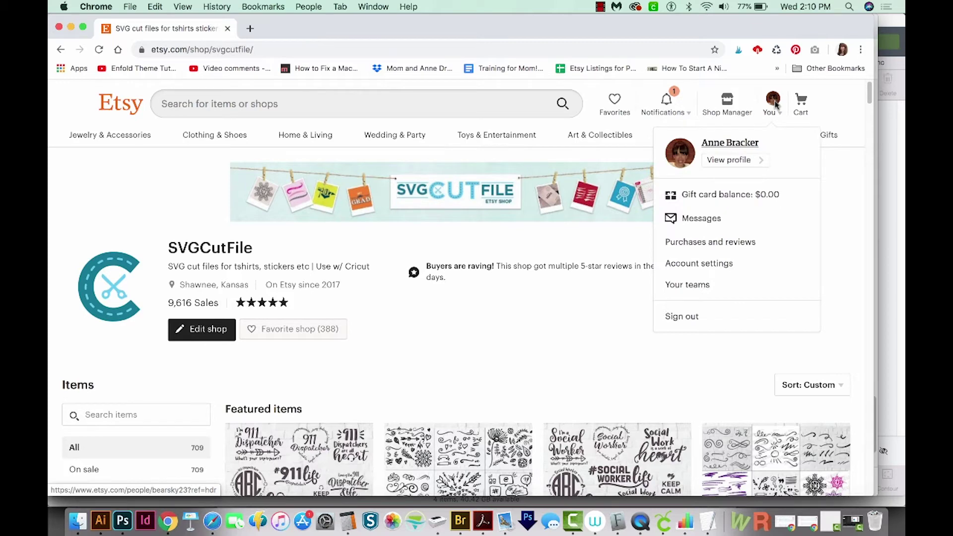
{"action": "left_click", "coordinate": [722, 247]}
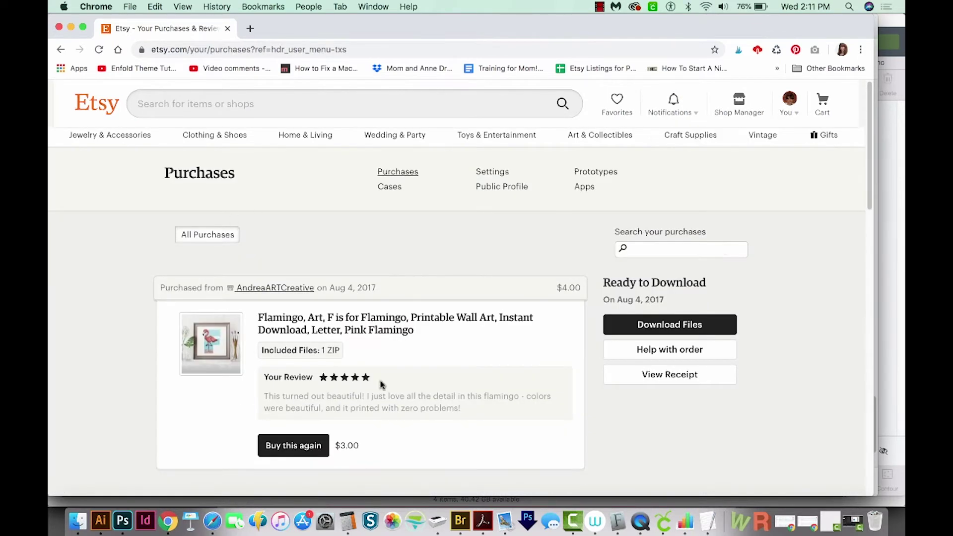
{"action": "left_click", "coordinate": [670, 325]}
{"action": "scroll", "coordinate": [718, 340], "scroll_direction": "down", "scroll_amount": 1}
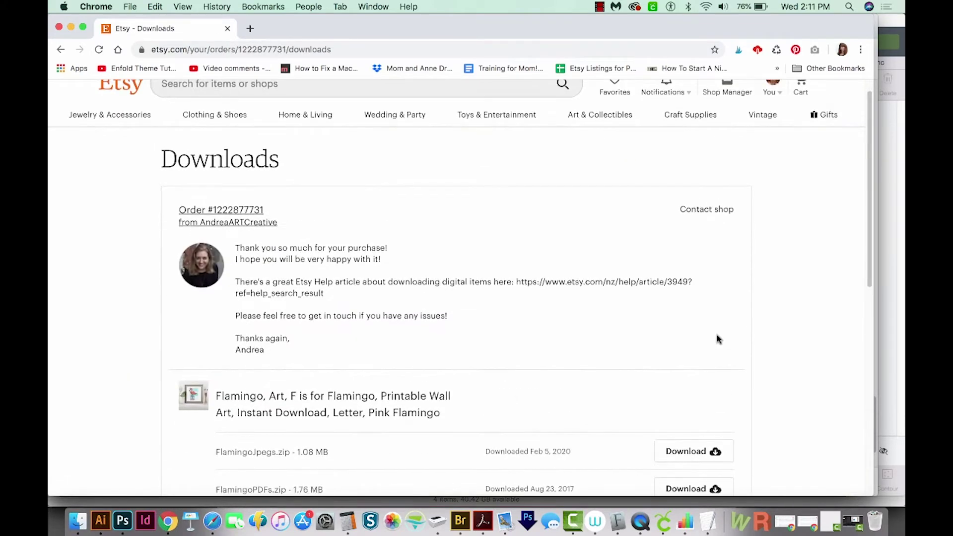
{"action": "scroll", "coordinate": [718, 340], "scroll_direction": "down", "scroll_amount": 5}
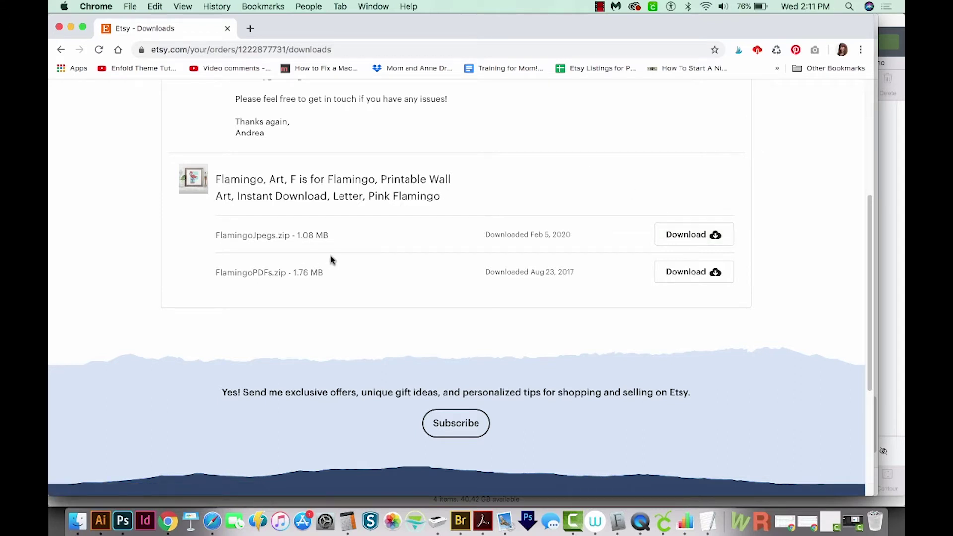
{"action": "left_click", "coordinate": [688, 236]}
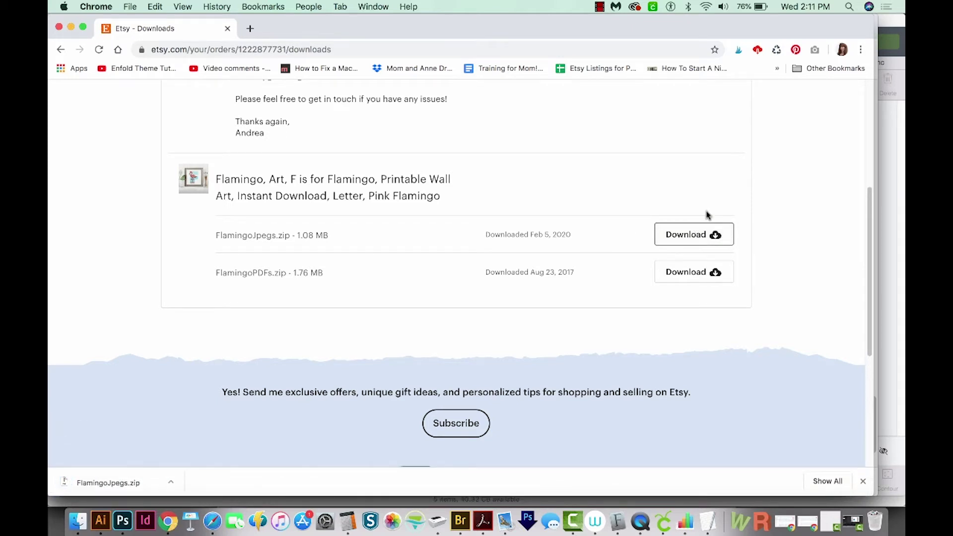
Step: Check that CNASubwayArtol_Wordart.svg is in Downloads, then launch Cricut Design Space via Spotlight
{"action": "left_click", "coordinate": [78, 520]}
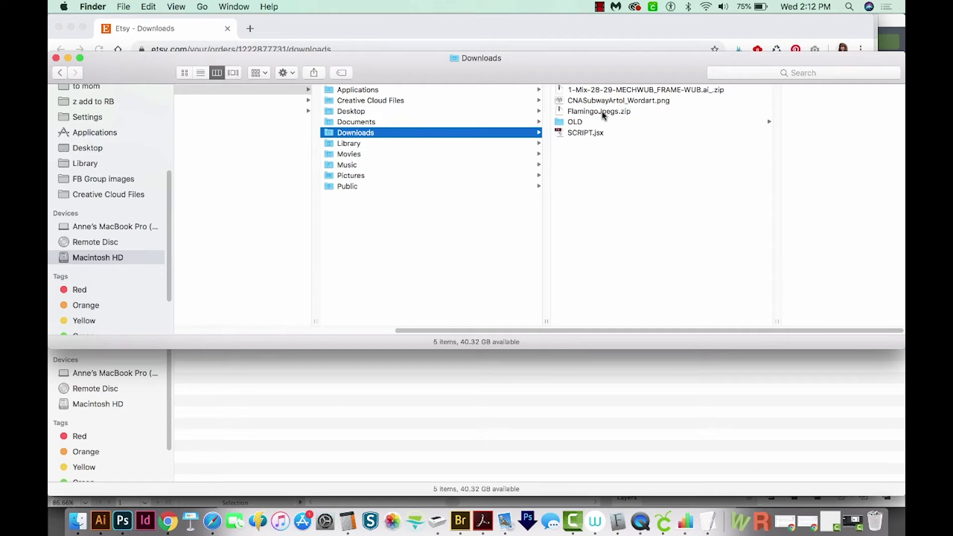
{"action": "left_click", "coordinate": [604, 114]}
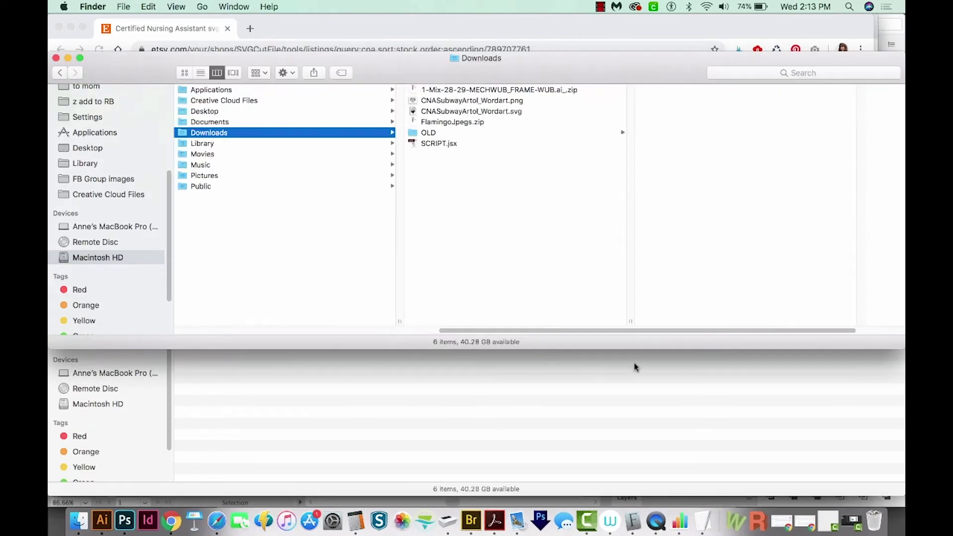
{"action": "key", "text": "super+space"}
{"action": "type", "text": "cr"}
{"action": "key", "text": "Return"}
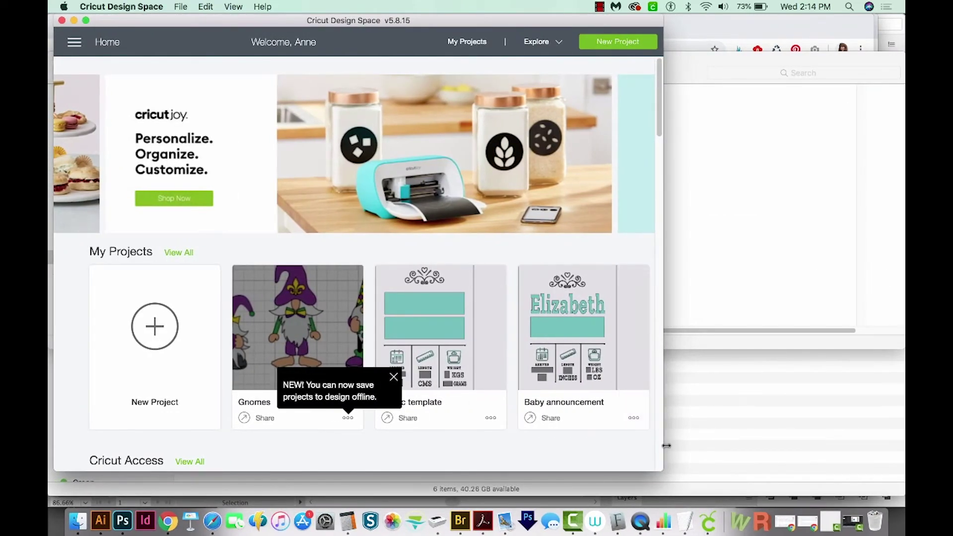
Step: Enlarge the window, start a New Project, and bring up Upload Image's file browser
{"action": "left_click_drag", "start_coordinate": [662, 469], "coordinate": [892, 495]}
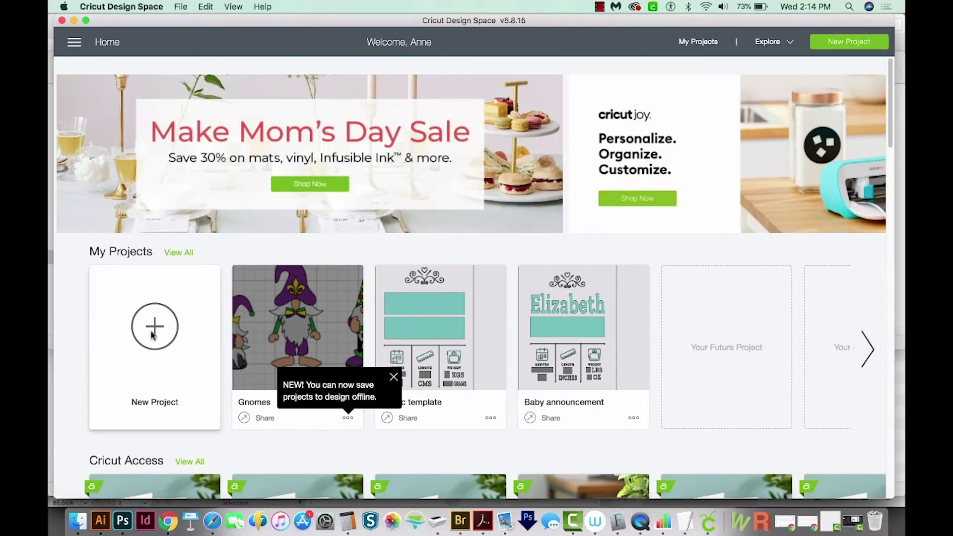
{"action": "left_click", "coordinate": [153, 336]}
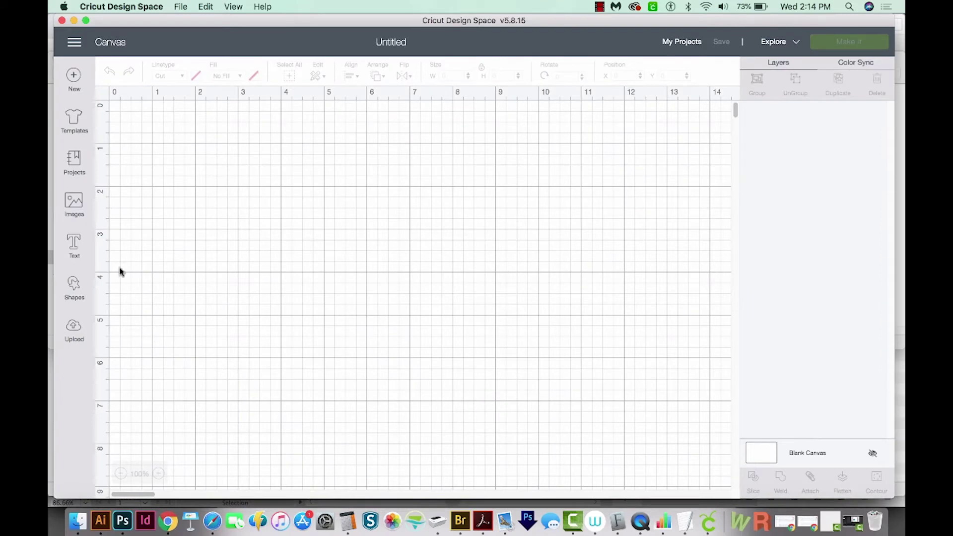
{"action": "left_click", "coordinate": [73, 329]}
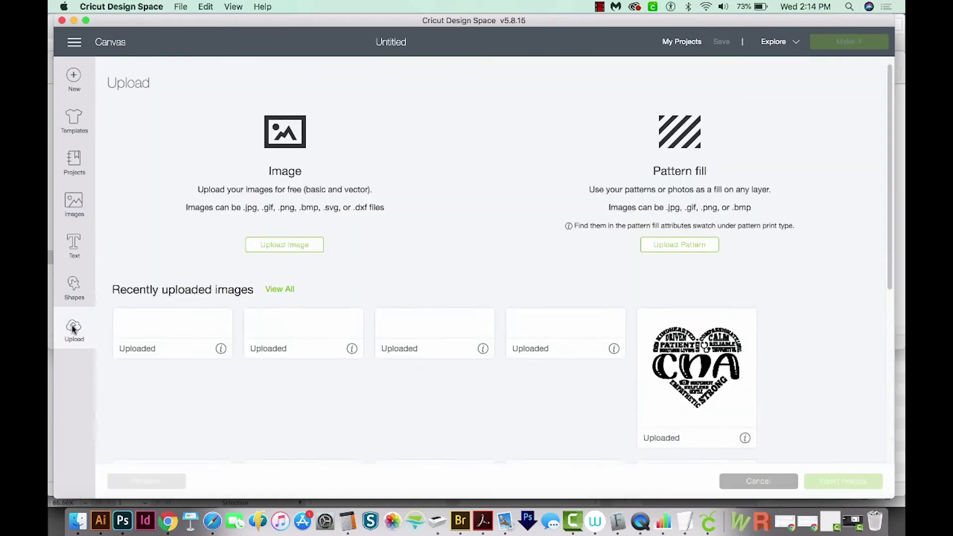
{"action": "left_click", "coordinate": [271, 248]}
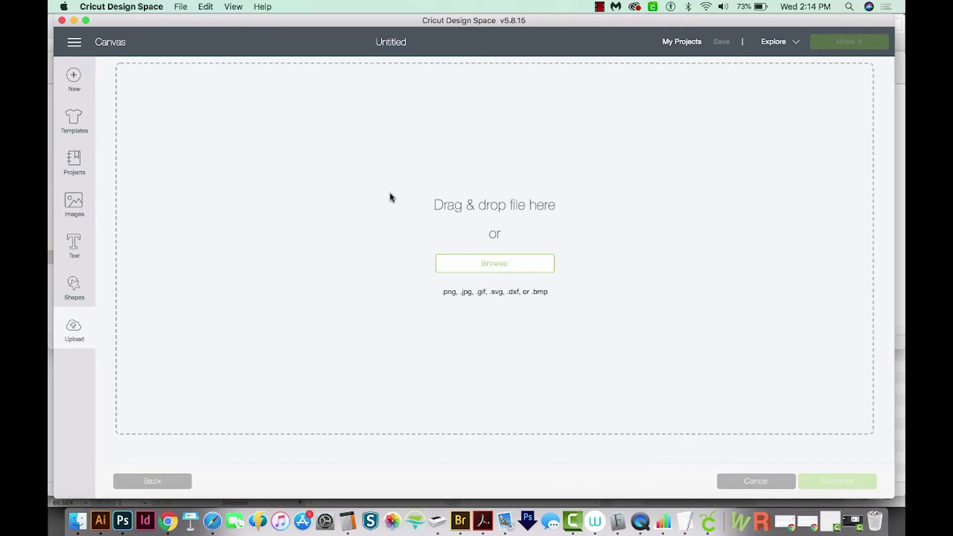
{"action": "left_click", "coordinate": [485, 265]}
Step: In Downloads column view, preview the PNG, then choose CNASubwayArtol_Wordart.svg for upload
{"action": "key", "text": "super+alt+l"}
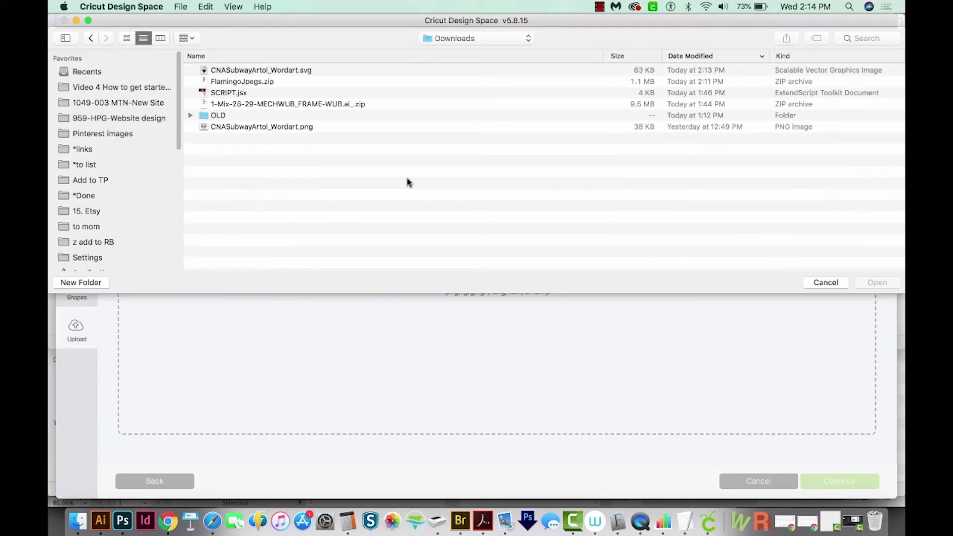
{"action": "key", "text": "super+3"}
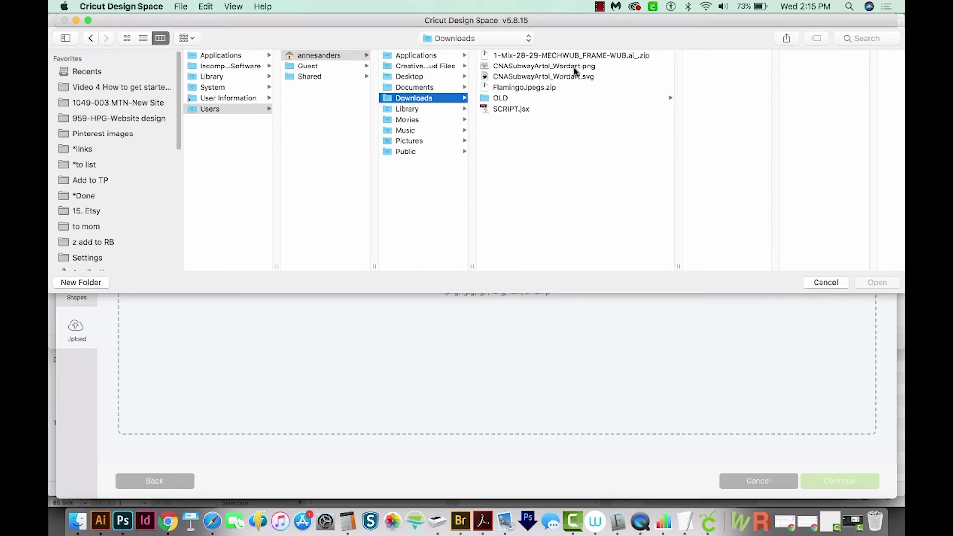
{"action": "left_click", "coordinate": [551, 67]}
{"action": "key", "text": "space"}
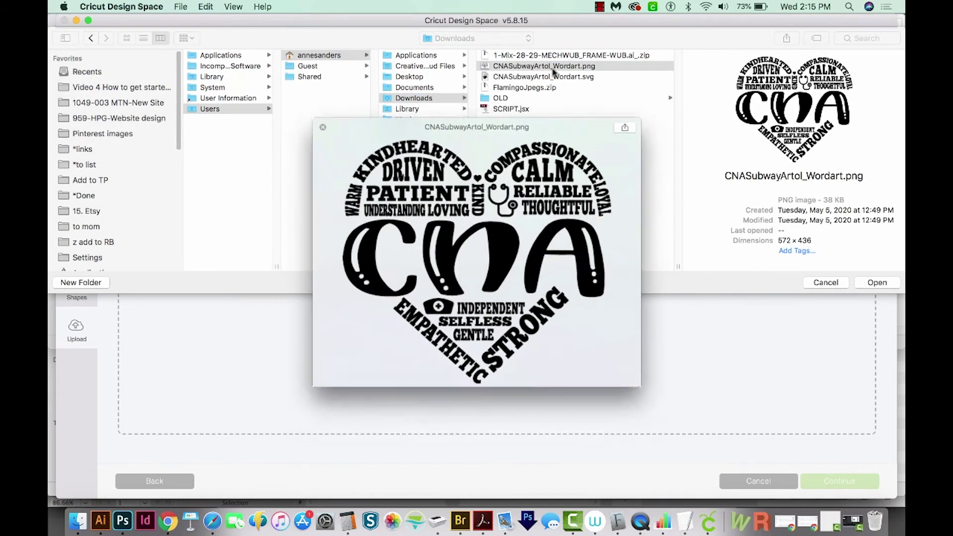
{"action": "key", "text": "space"}
{"action": "left_click", "coordinate": [553, 78]}
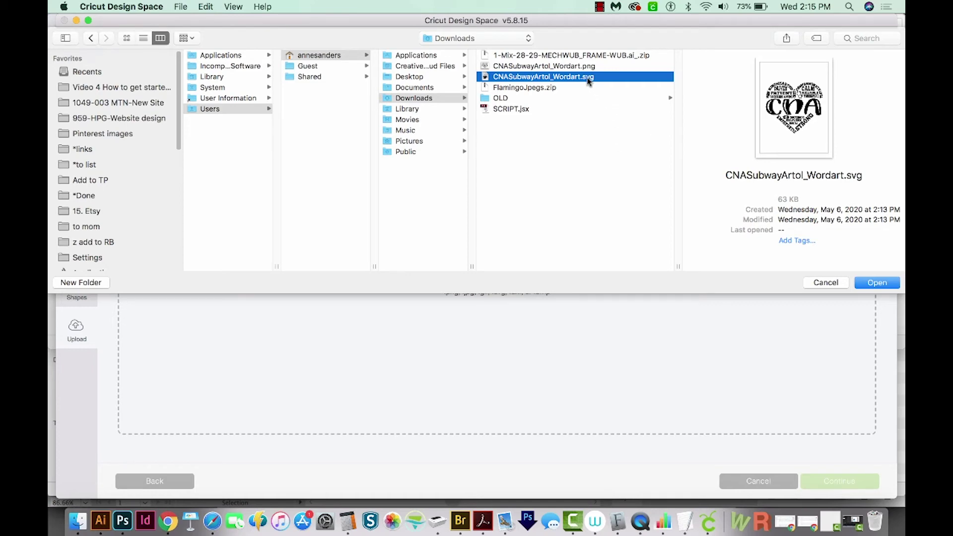
{"action": "left_click", "coordinate": [875, 284]}
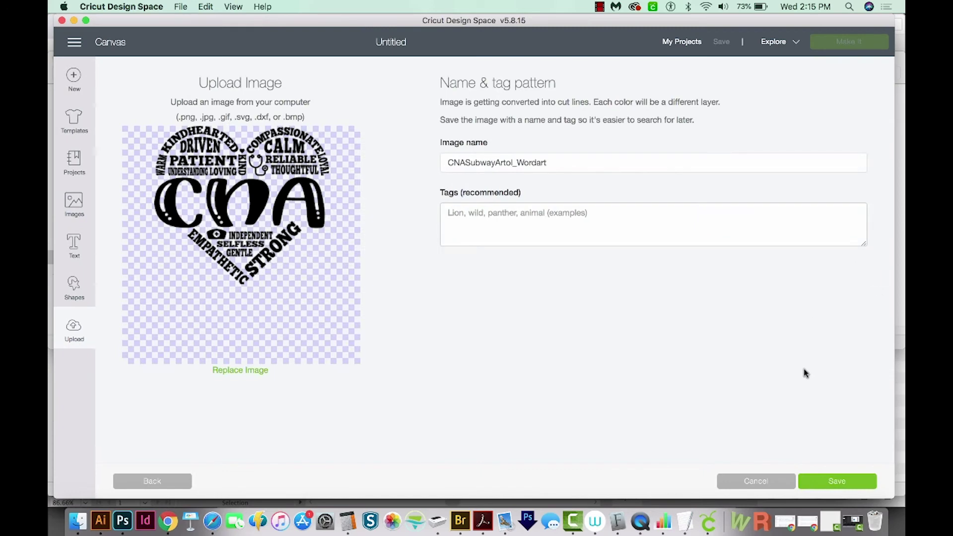
Step: Save the CNA upload and insert it onto the blank canvas at 6.553 × 5.943 in
{"action": "left_click", "coordinate": [837, 481]}
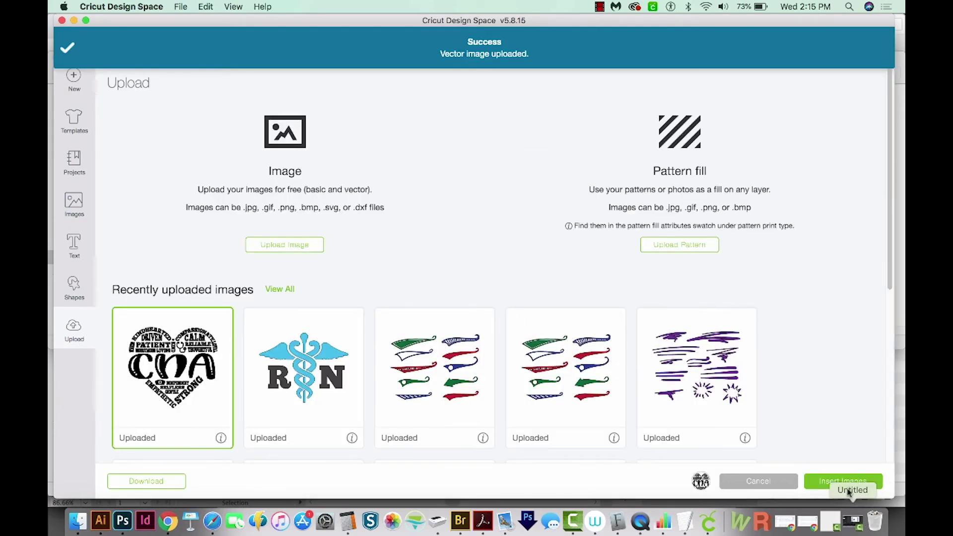
{"action": "left_click", "coordinate": [846, 482]}
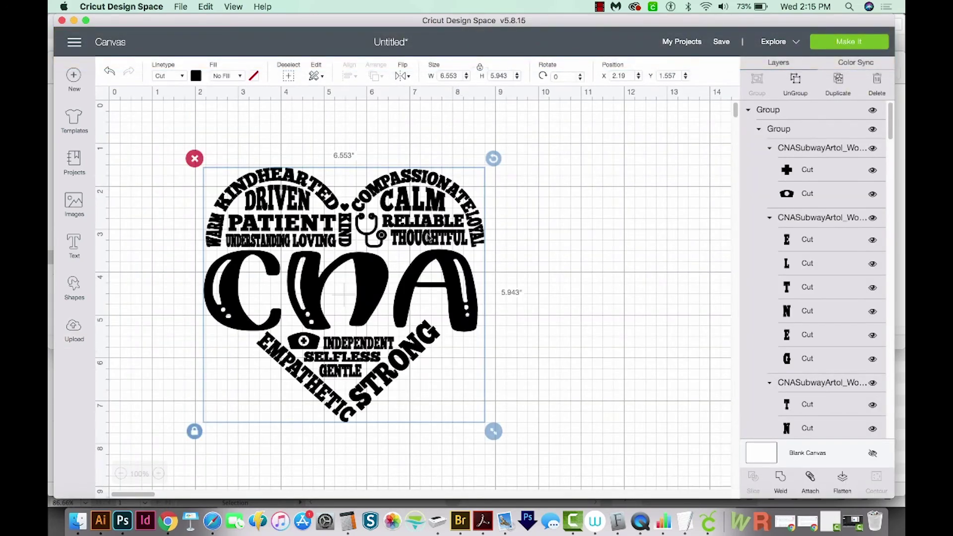
Step: Resize the CNA heart to 8.997 × 8.16 in and position it near X 0.495, Y 0.166
{"action": "left_click_drag", "start_coordinate": [404, 287], "coordinate": [345, 239]}
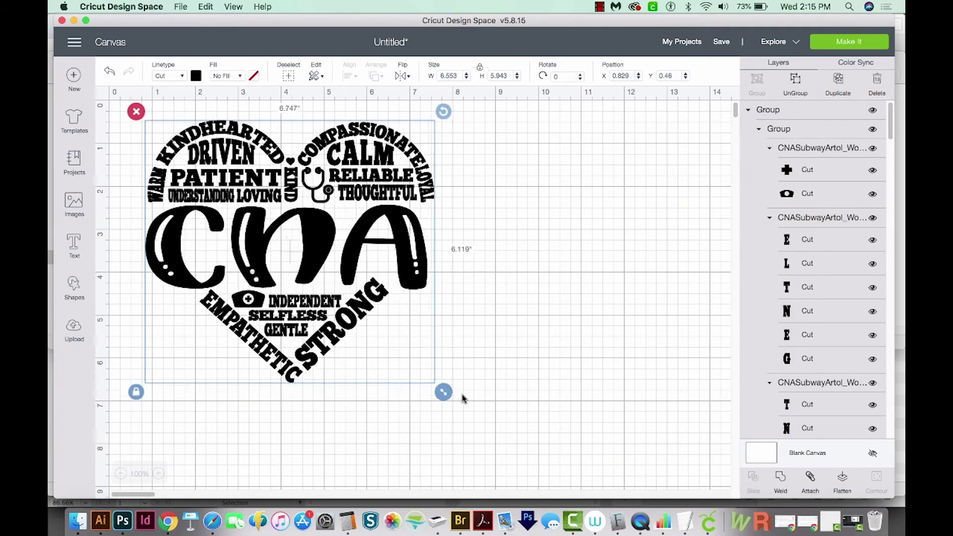
{"action": "left_click_drag", "start_coordinate": [462, 398], "coordinate": [540, 479]}
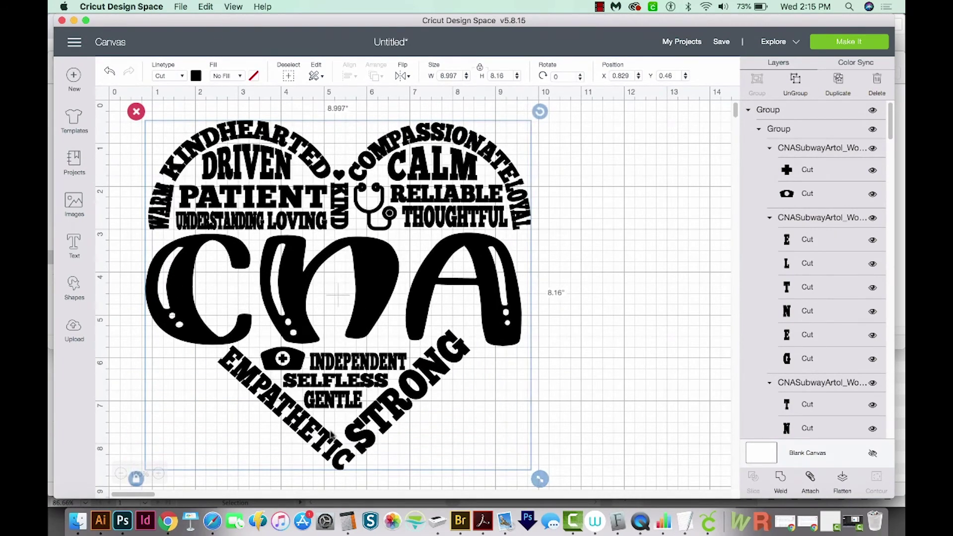
{"action": "left_click", "coordinate": [159, 473]}
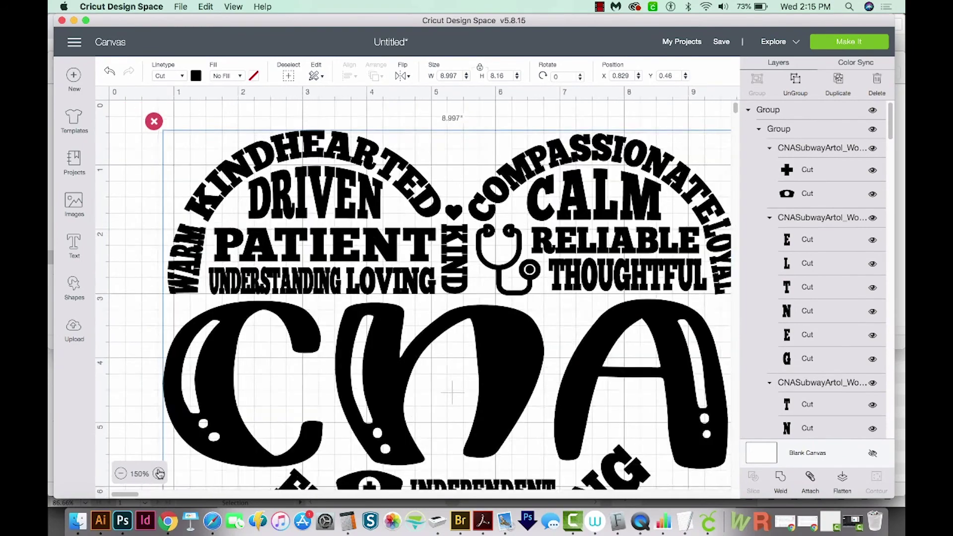
{"action": "left_click", "coordinate": [158, 473]}
{"action": "left_click", "coordinate": [158, 474]}
{"action": "left_click", "coordinate": [158, 474]}
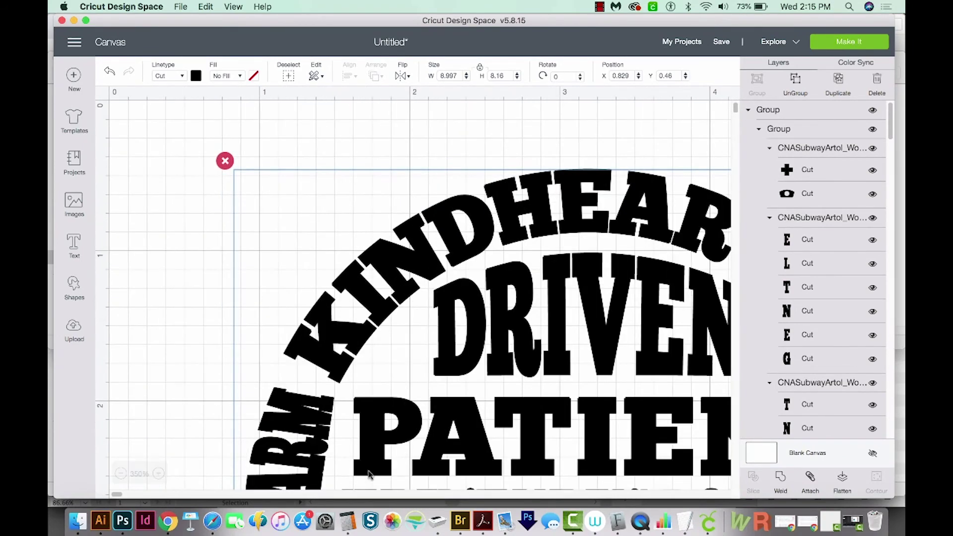
{"action": "left_click", "coordinate": [529, 384]}
{"action": "left_click", "coordinate": [496, 337]}
{"action": "left_click_drag", "start_coordinate": [495, 337], "coordinate": [446, 294]}
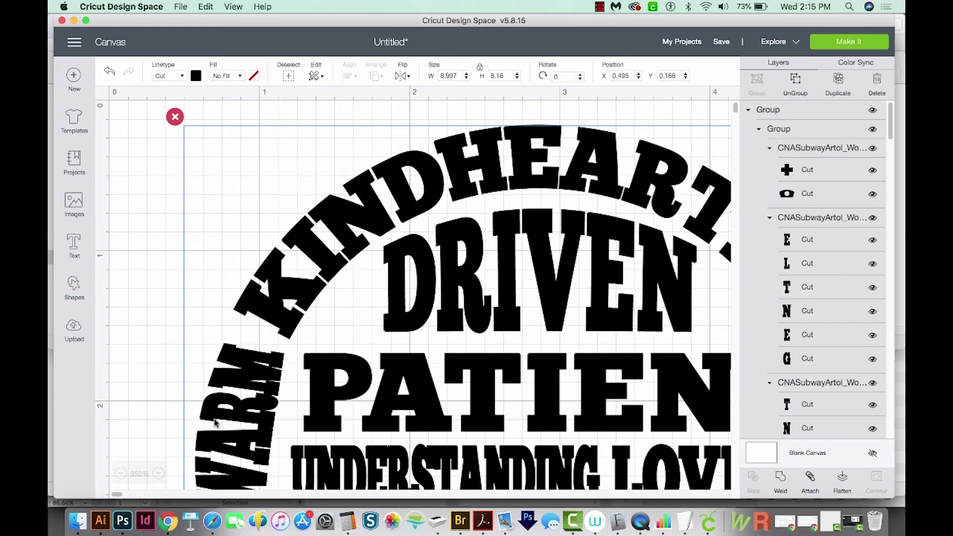
{"action": "scroll", "coordinate": [426, 222], "scroll_direction": "down", "scroll_amount": 5}
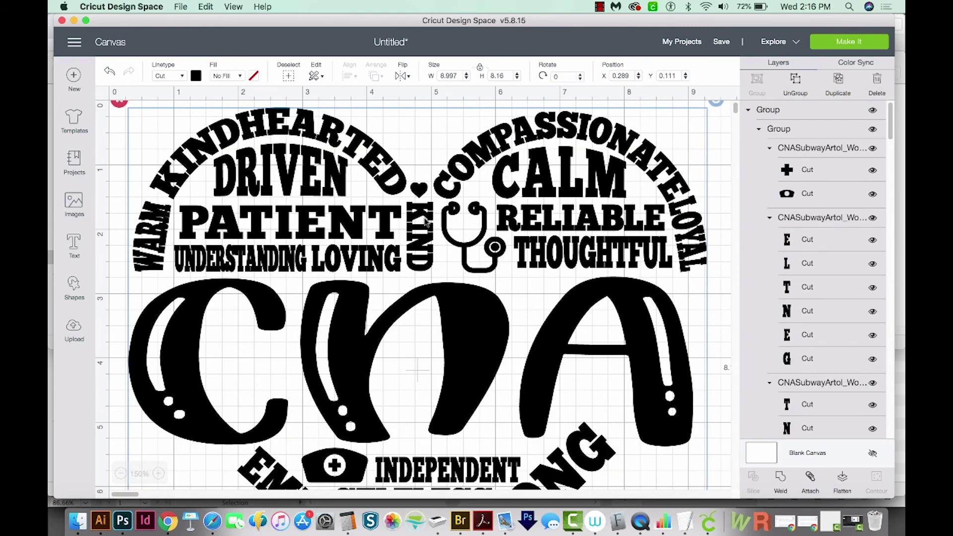
{"action": "left_click_drag", "start_coordinate": [427, 221], "coordinate": [428, 237]}
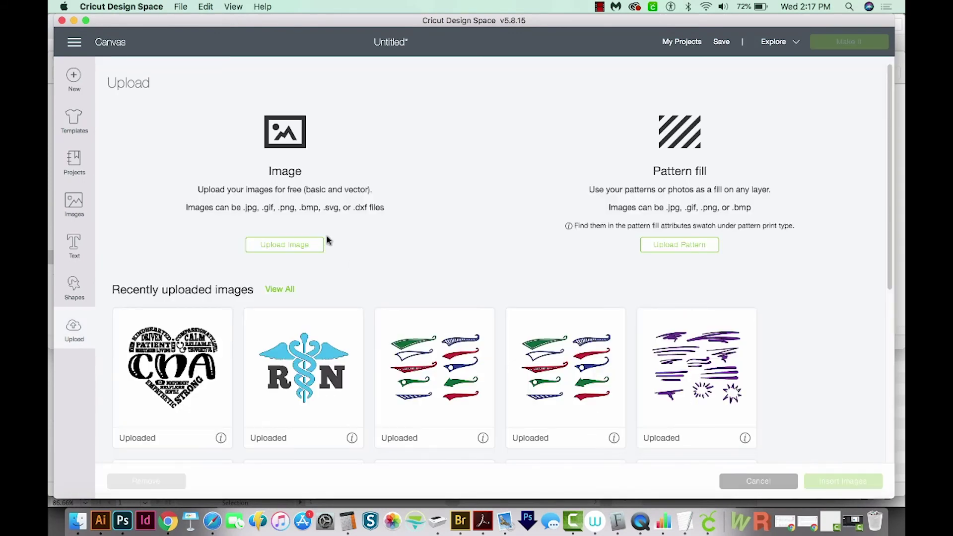